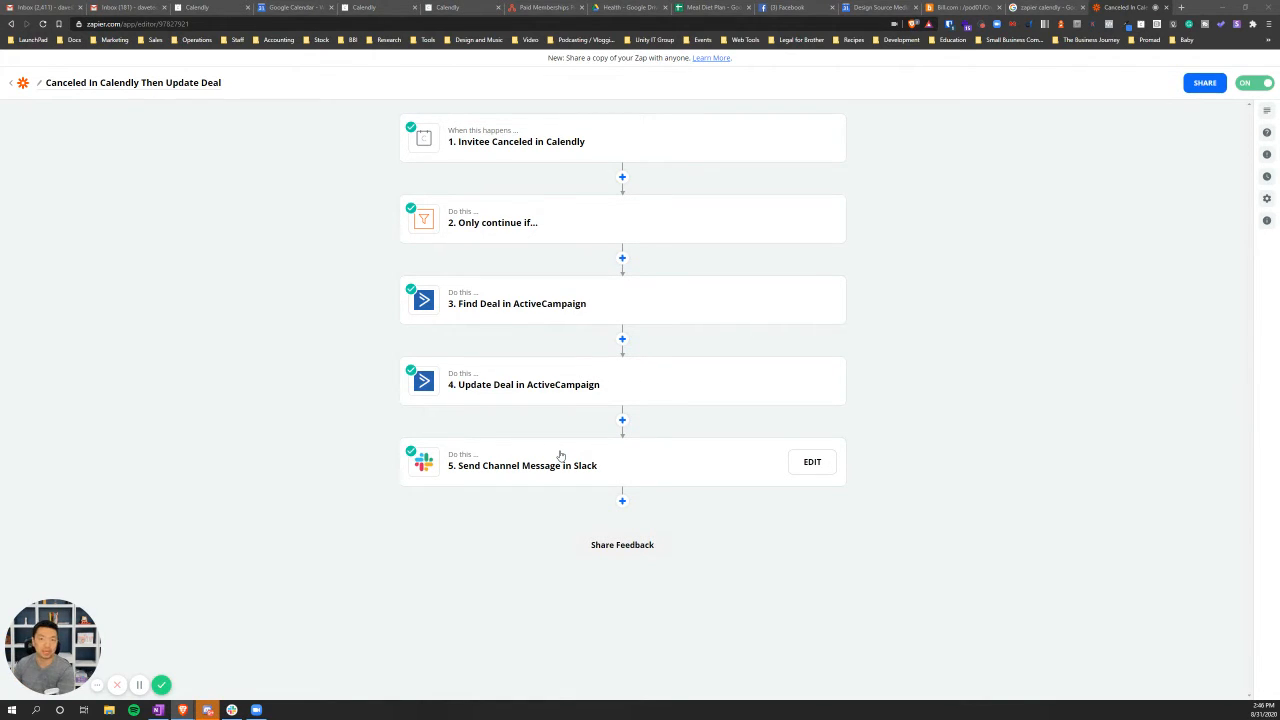
Review the Invitee Canceled trigger's app and event, Calendly account and sample data, and continue past the sample.
click(494, 145)
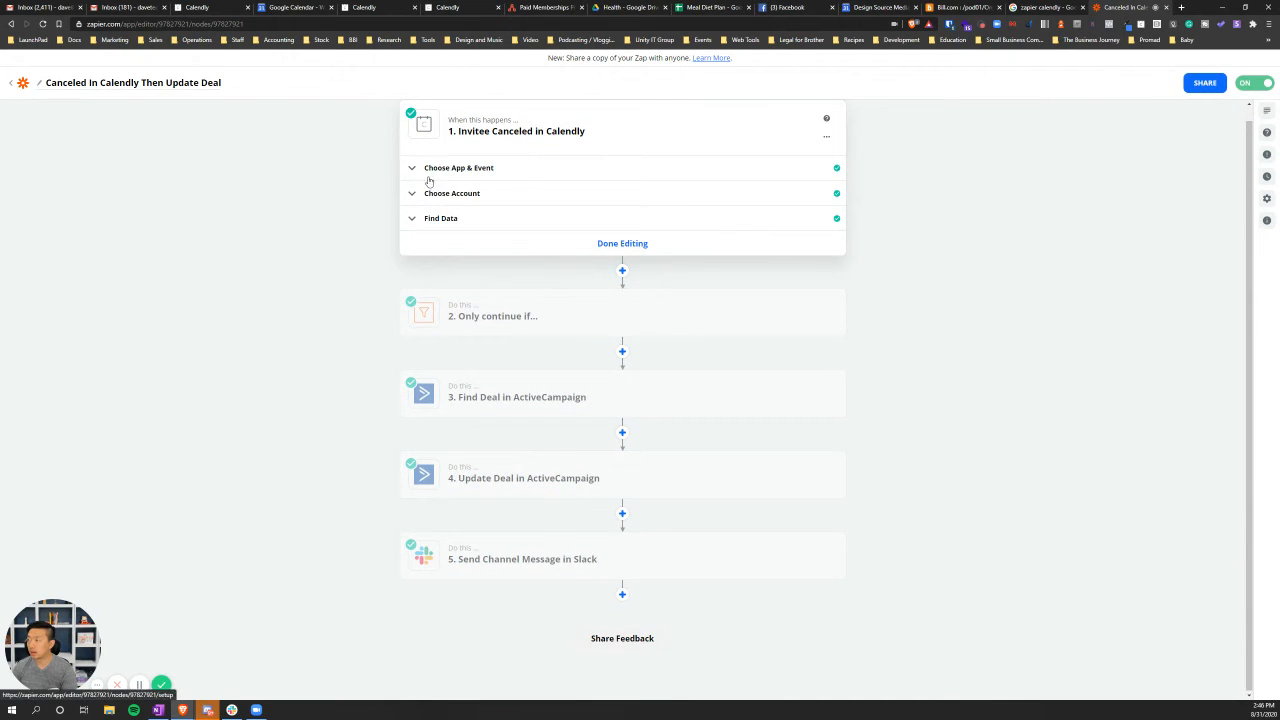
click(440, 171)
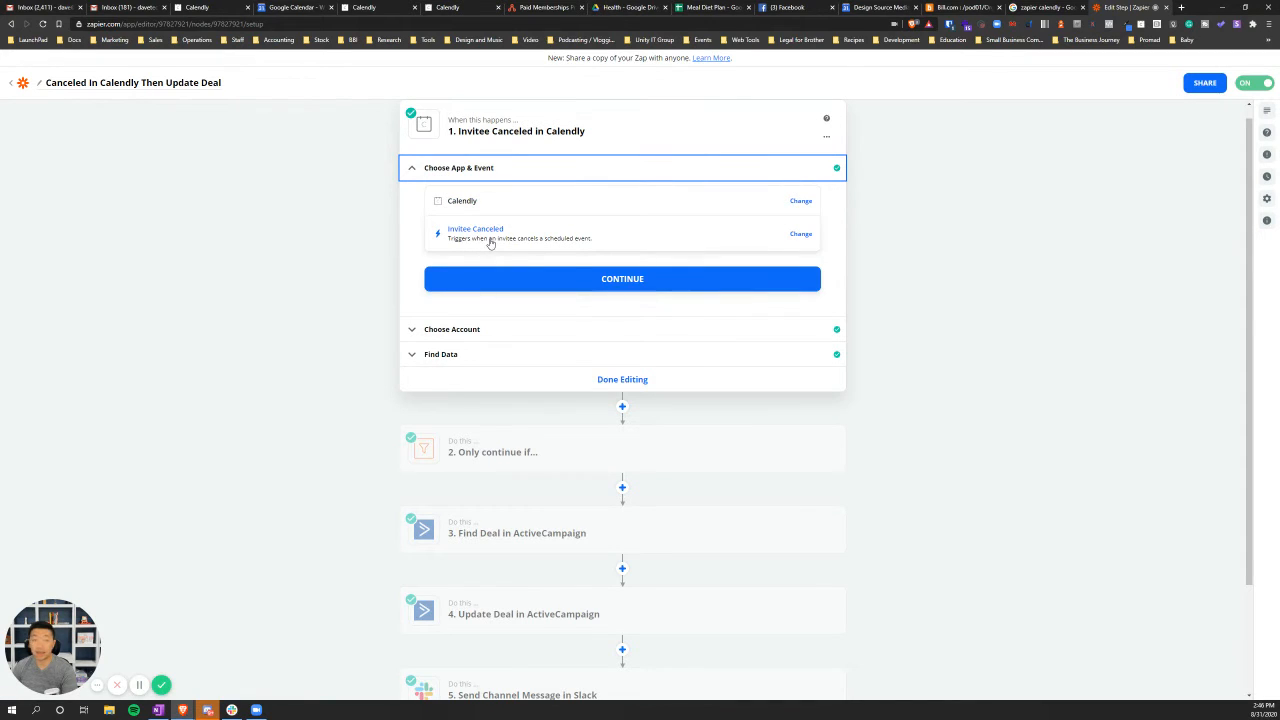
click(500, 333)
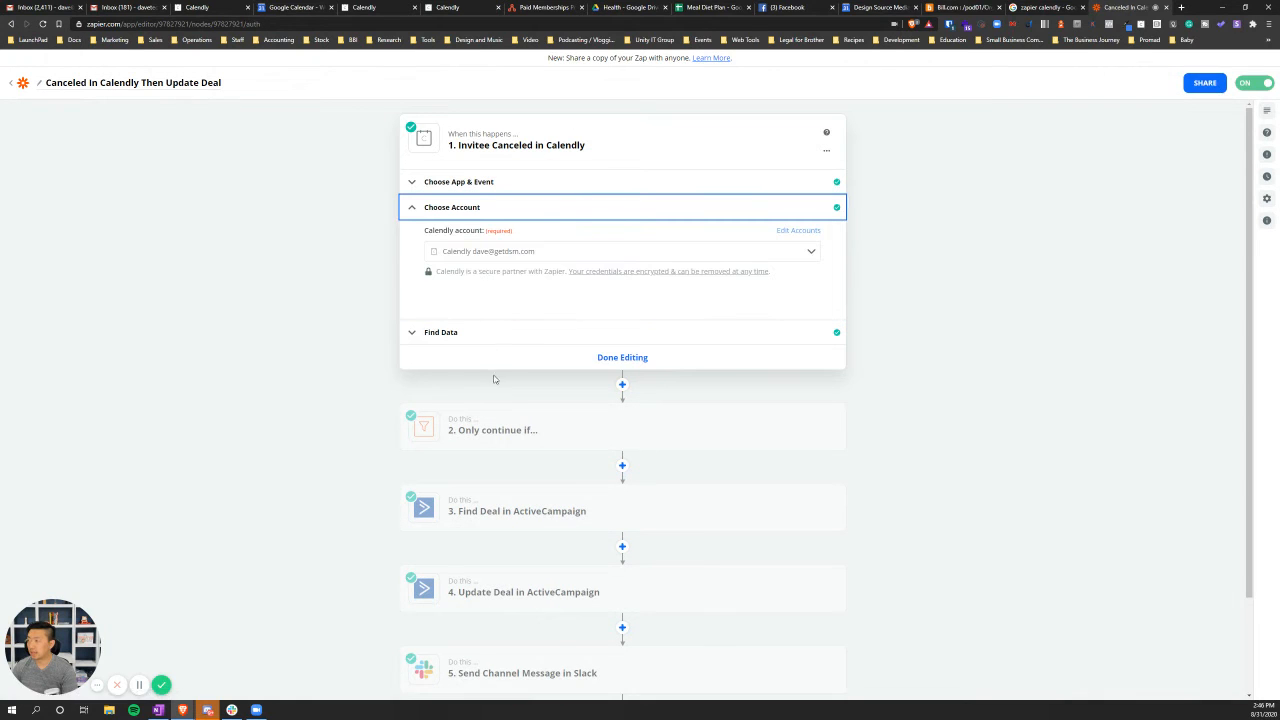
click(481, 336)
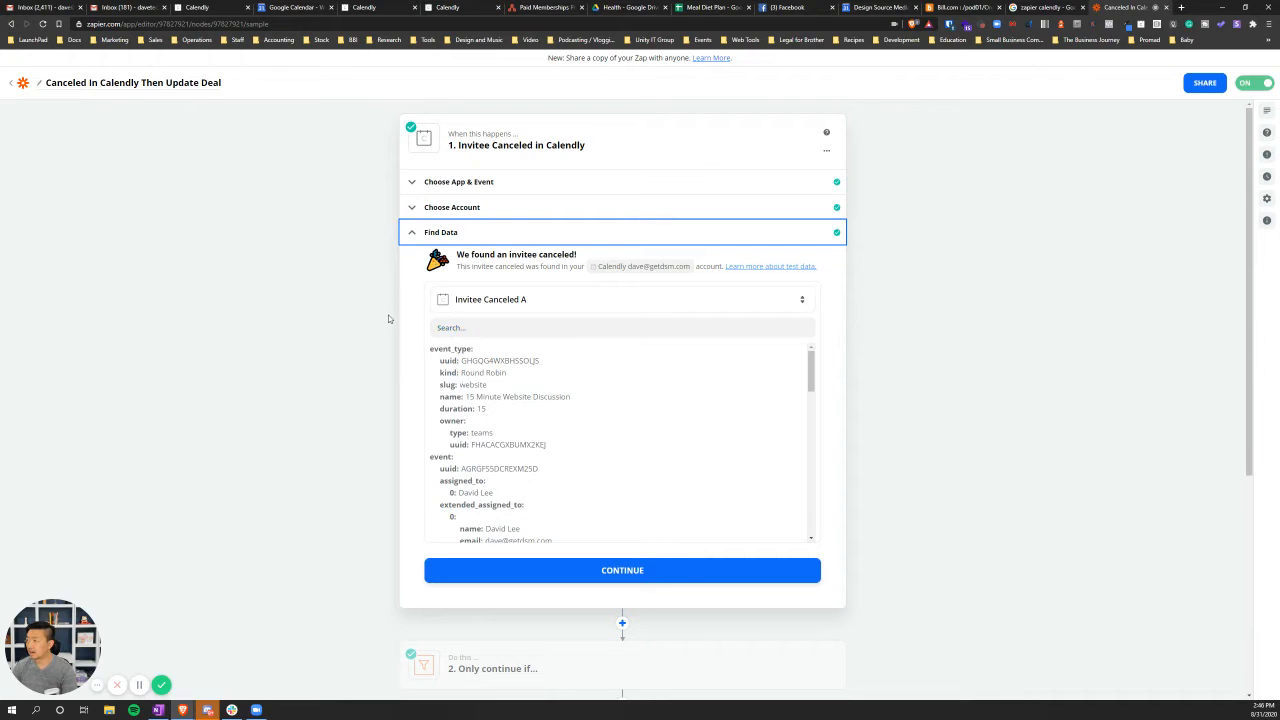
scroll(390, 318, down, 3)
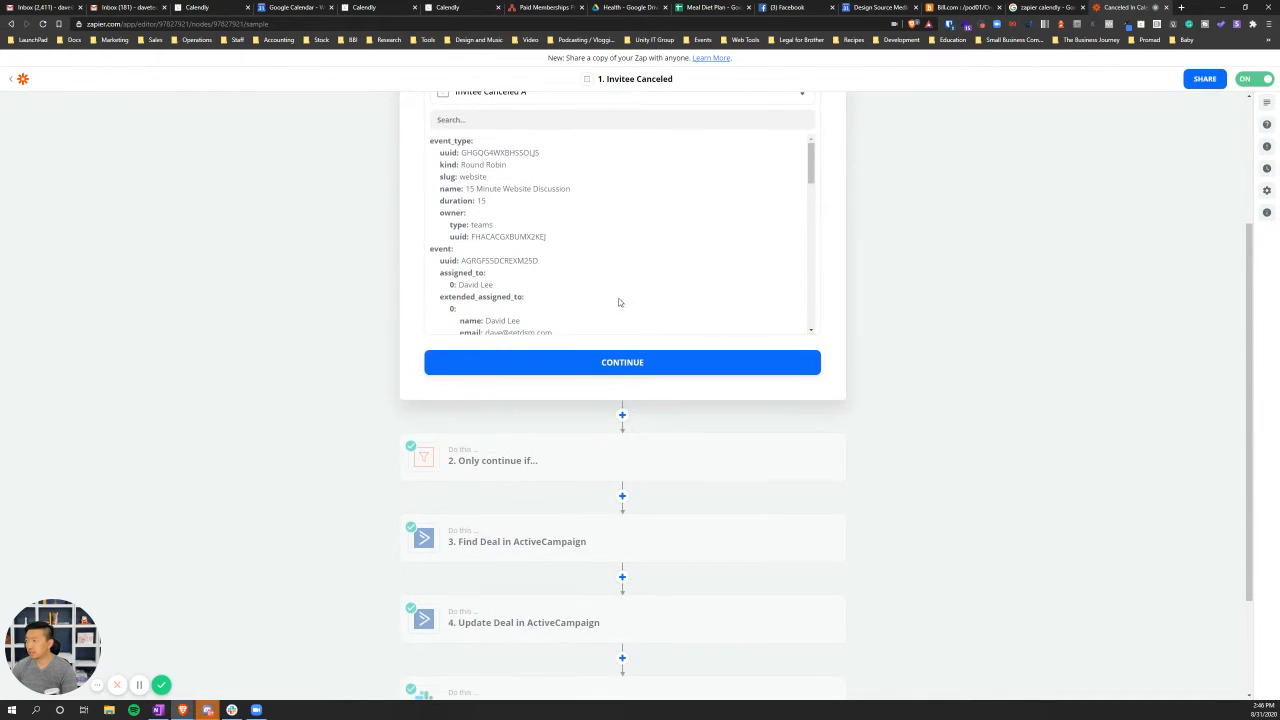
scroll(563, 302, up, 1)
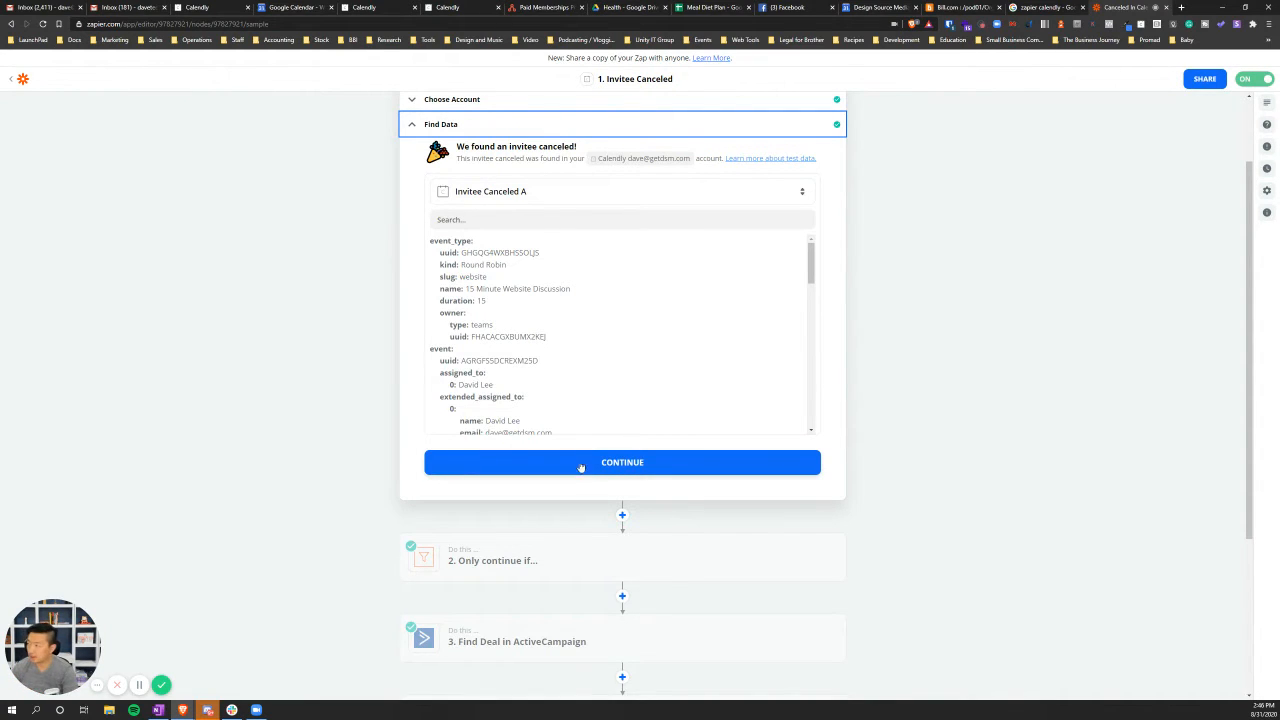
click(614, 470)
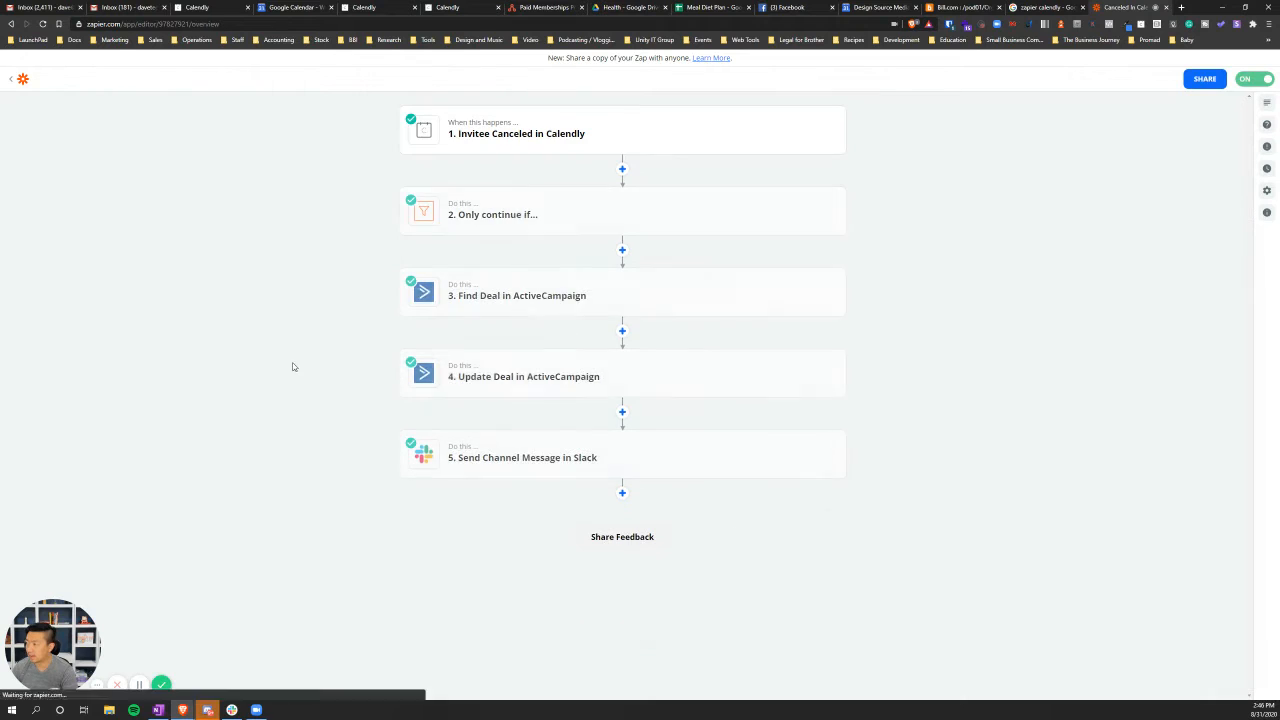
Examine the "Only continue if..." filter step's app and event and its filter condition on the event type name.
click(599, 213)
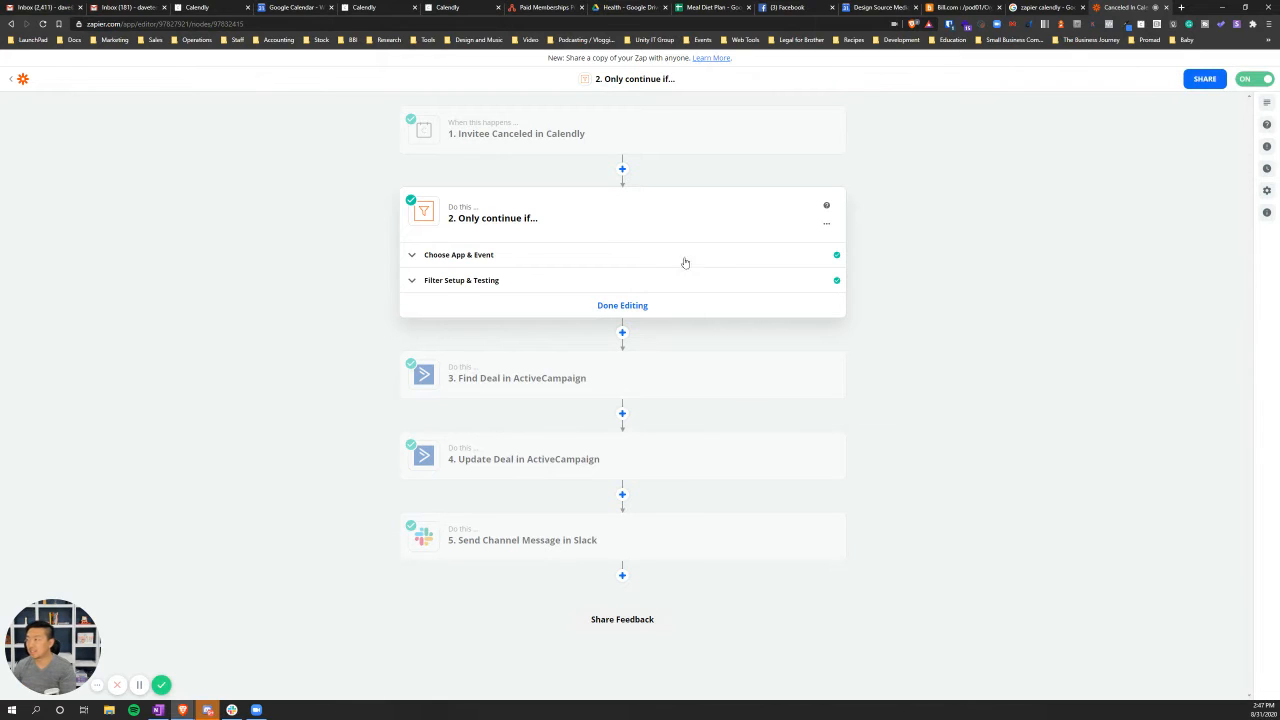
click(651, 257)
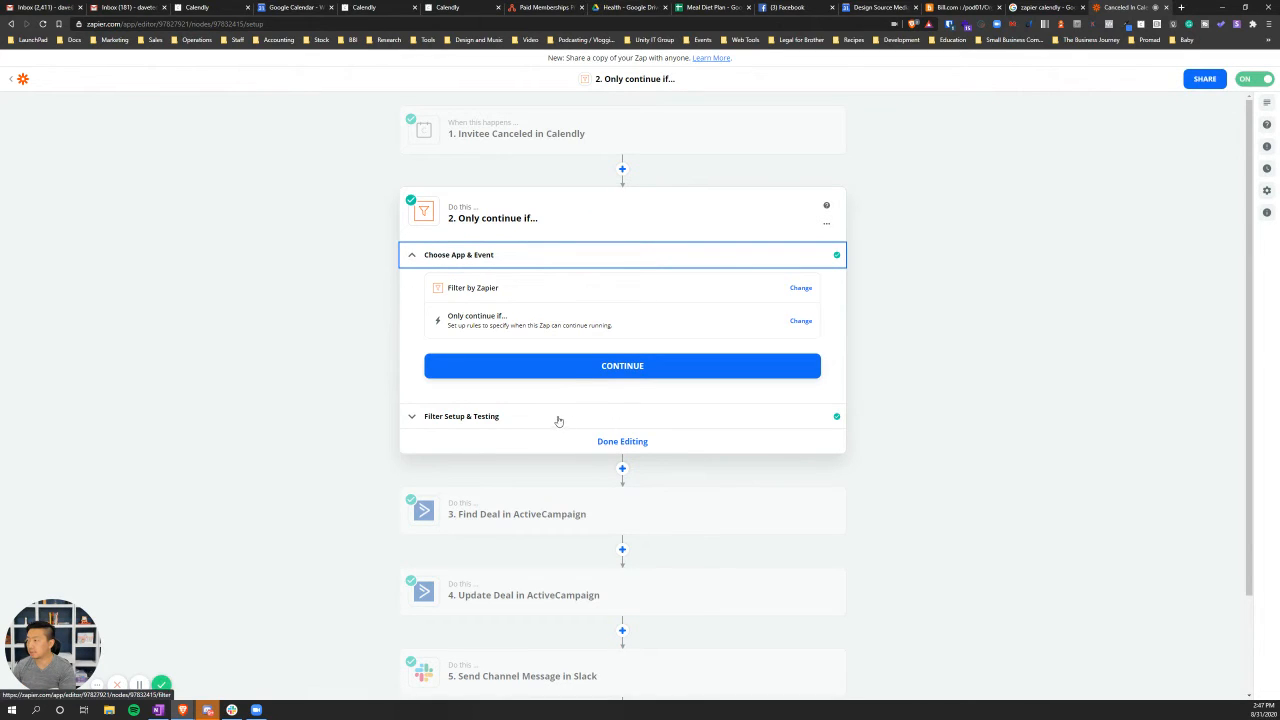
click(557, 422)
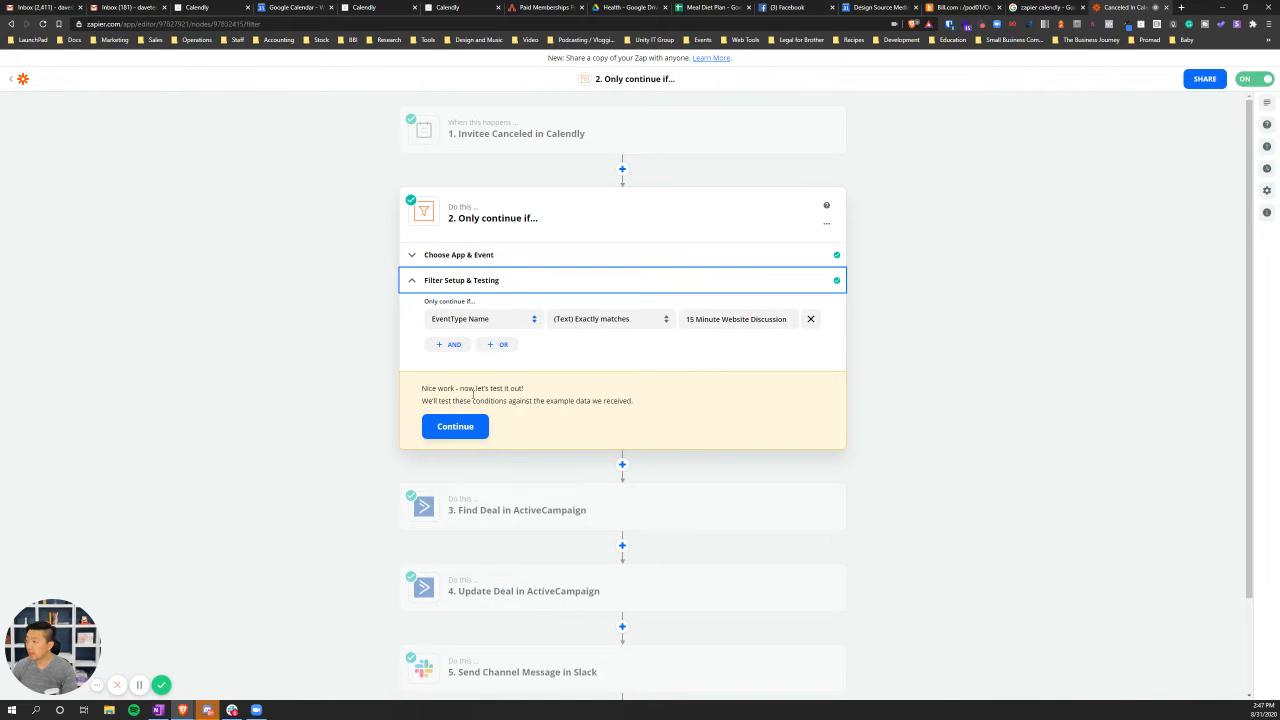
Review the Find Deal step's event, deal title and contact email search fields, and the test data it returned.
click(501, 505)
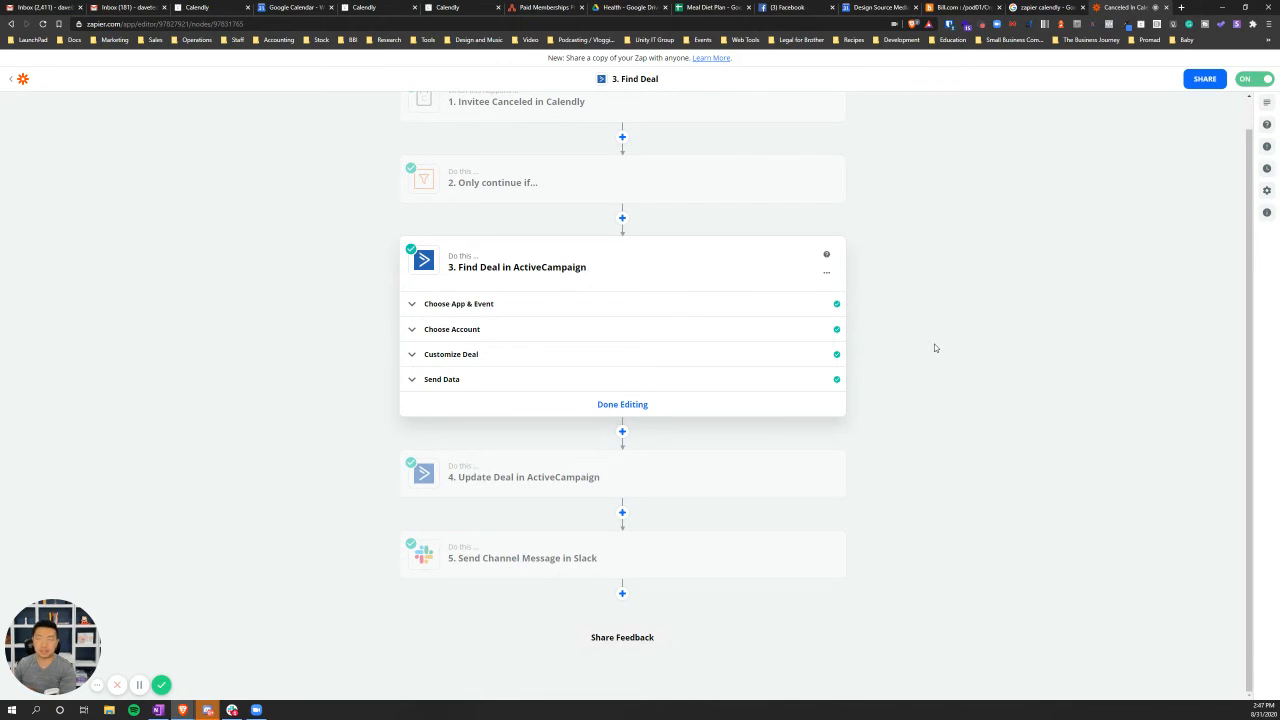
click(516, 305)
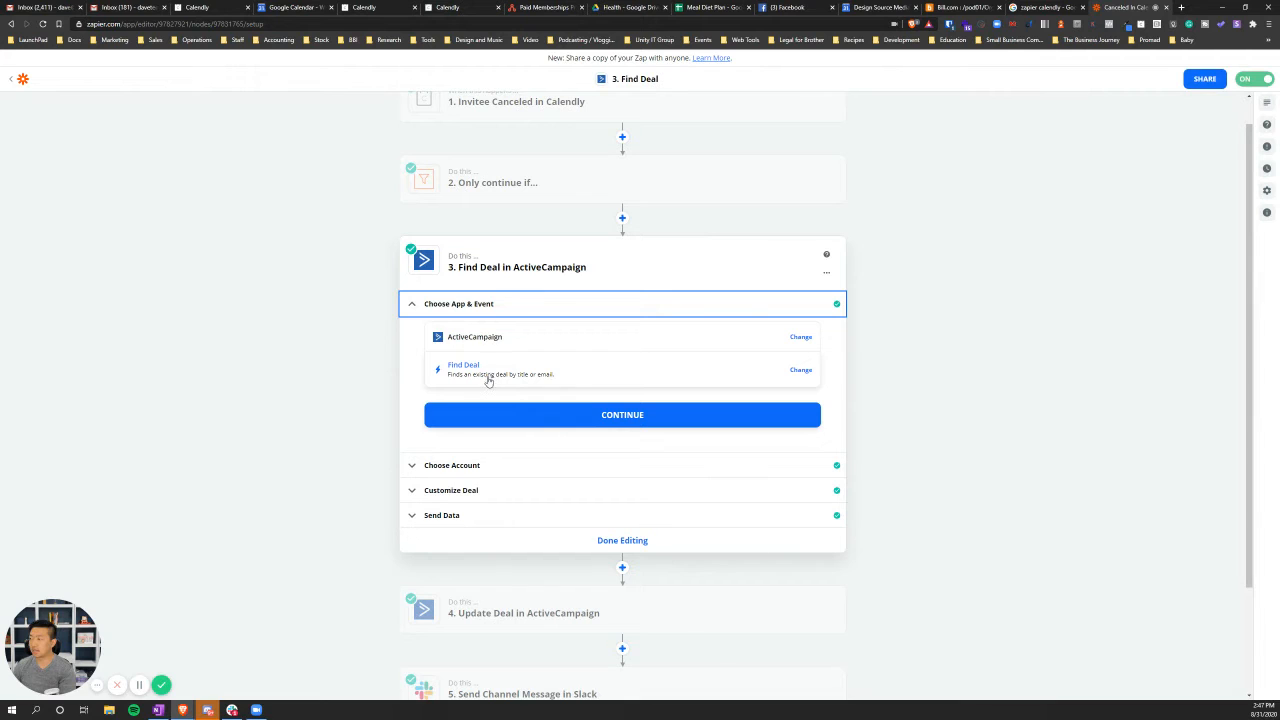
click(486, 467)
click(483, 488)
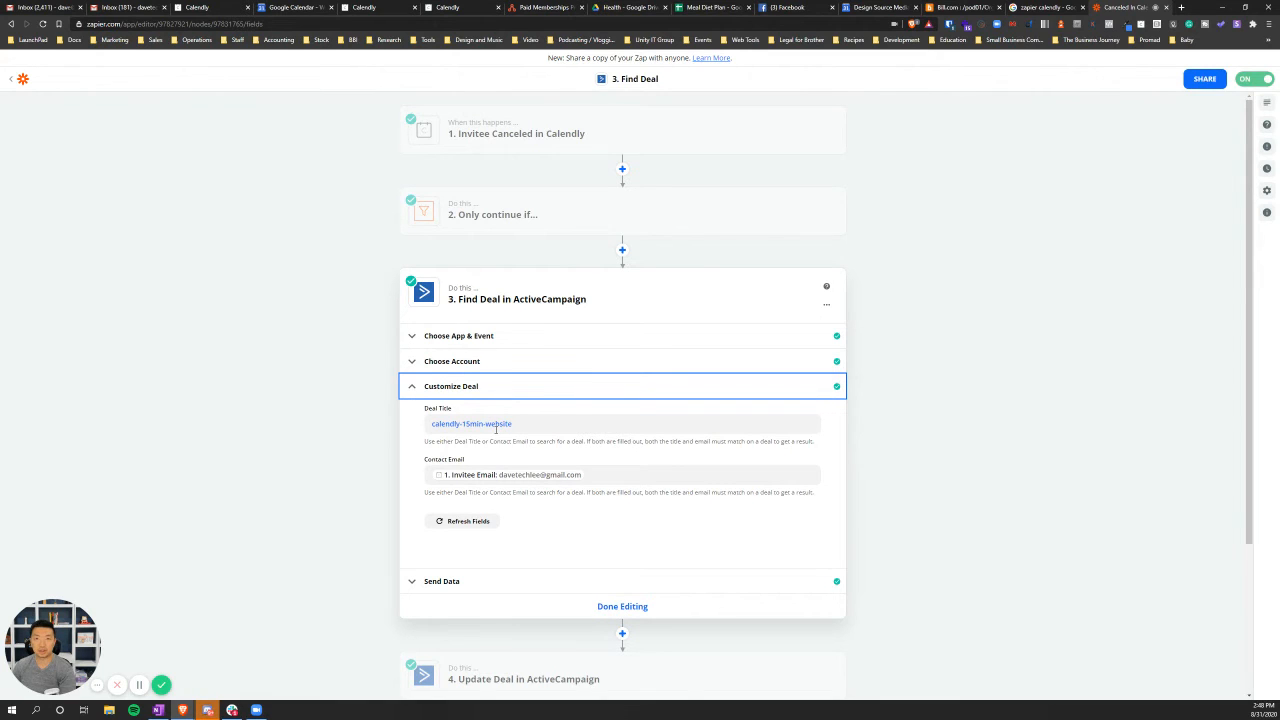
click(509, 582)
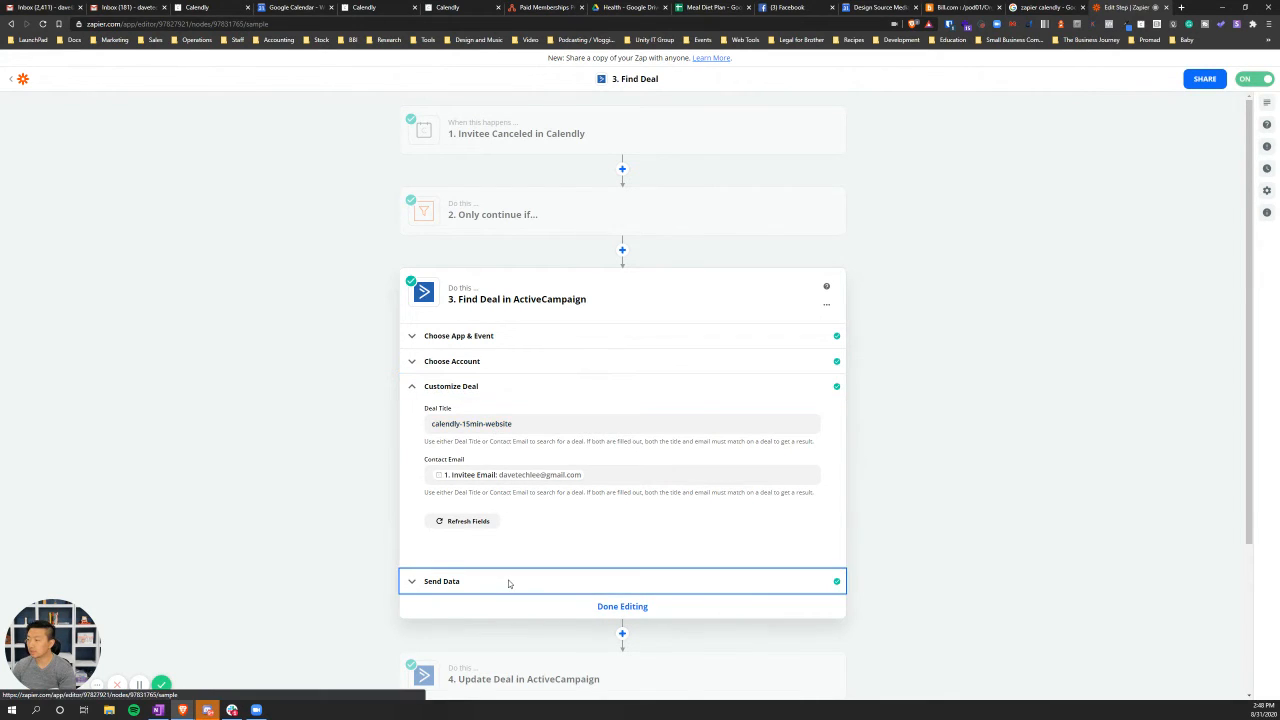
scroll(414, 515, down, 2)
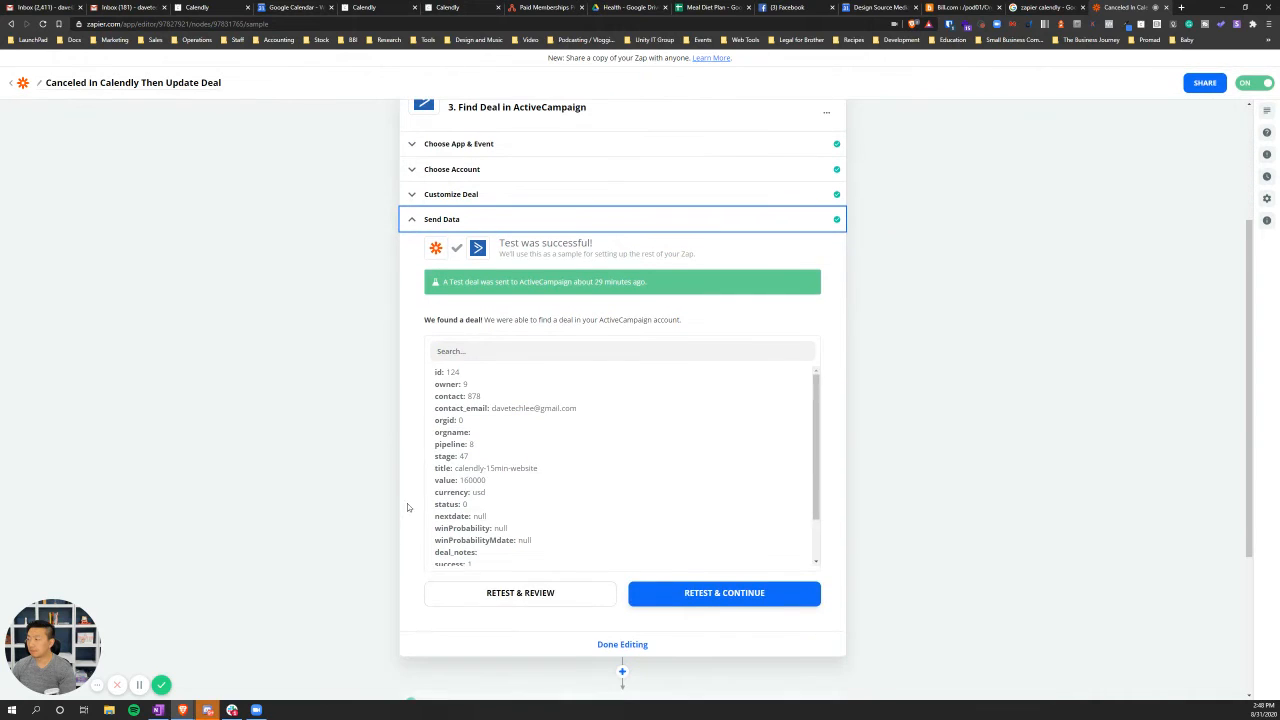
scroll(486, 451, down, 5)
mouse_move(557, 503)
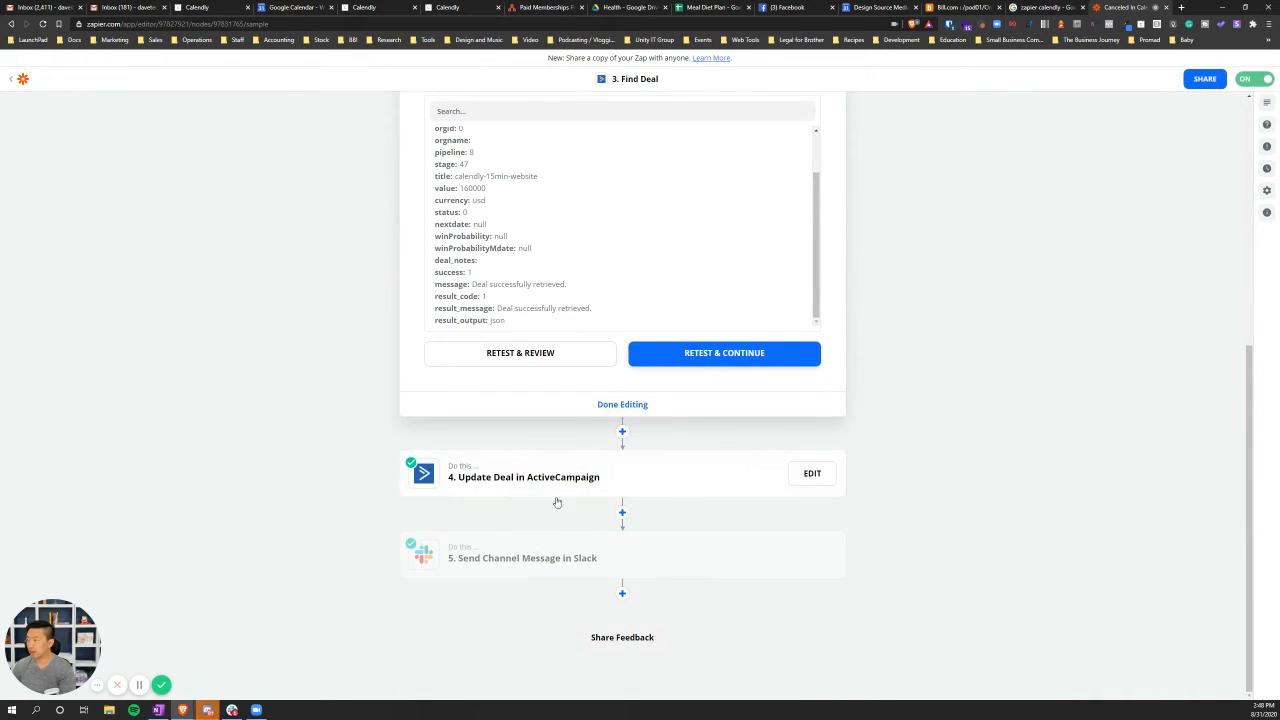
Examine the Update Deal step's event and the Find Deal outputs available for its Deal field, leaving the mapping as is.
click(515, 479)
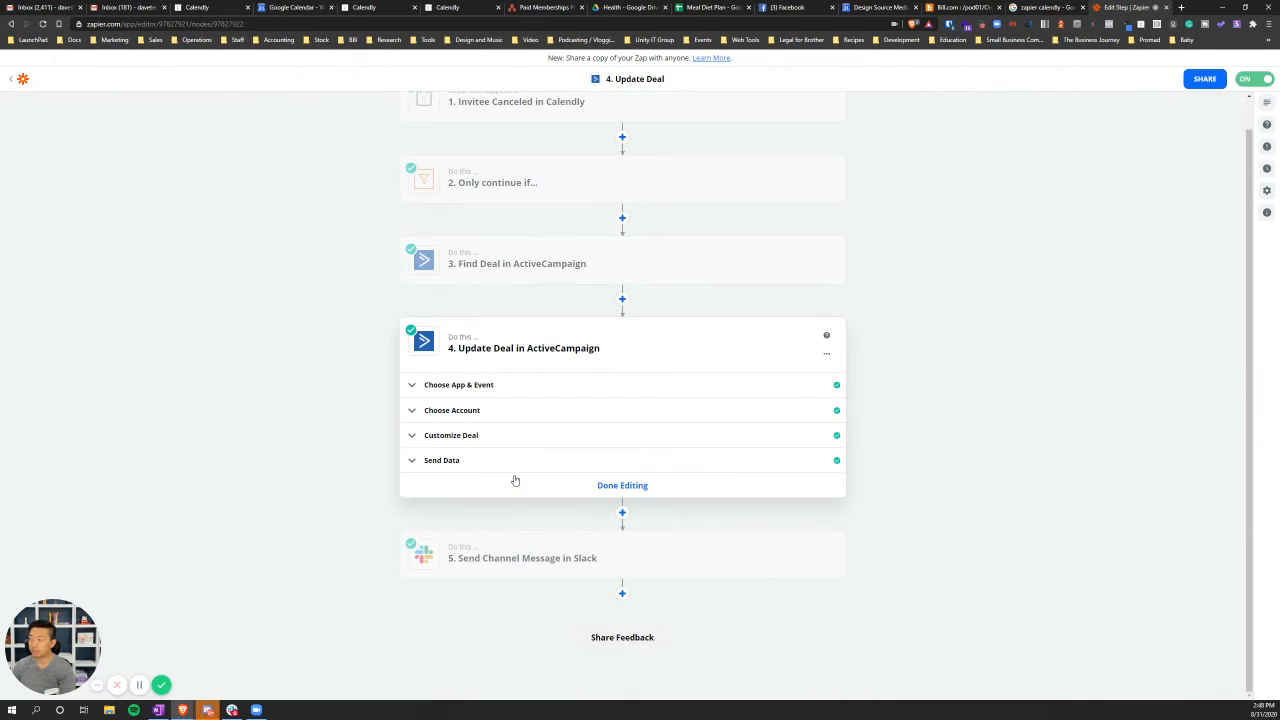
click(505, 391)
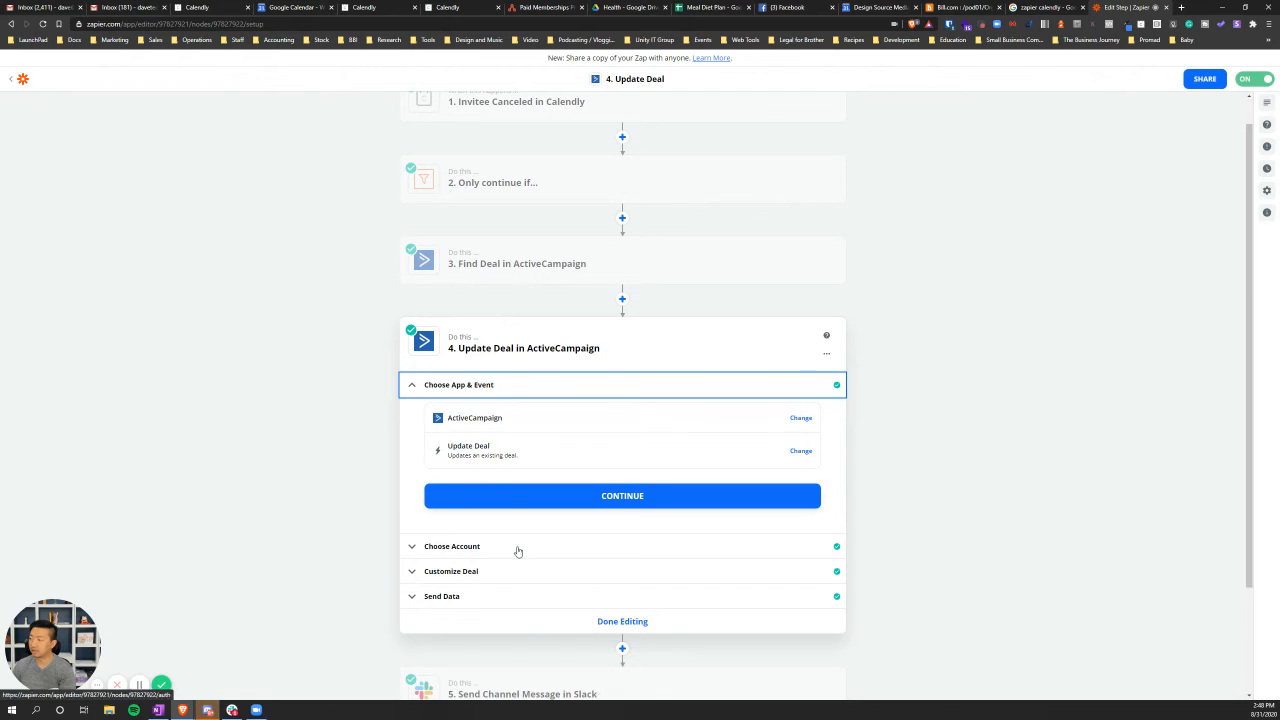
click(464, 576)
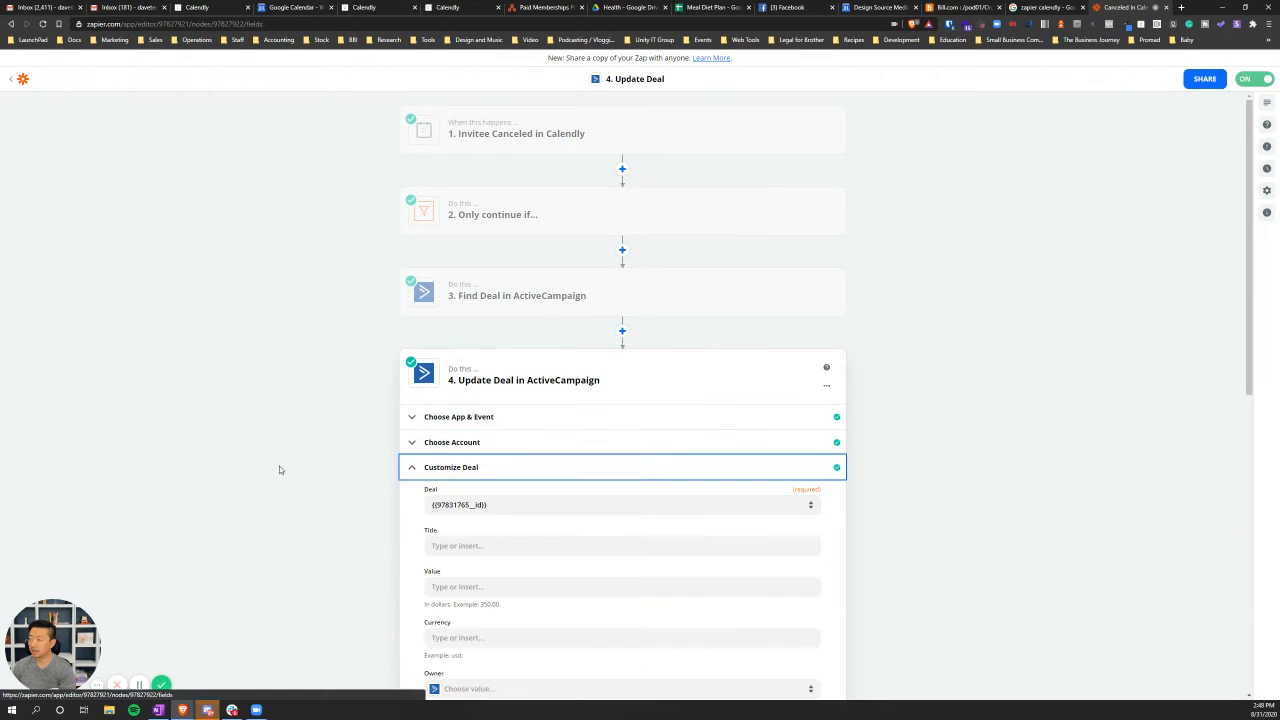
scroll(270, 462, down, 5)
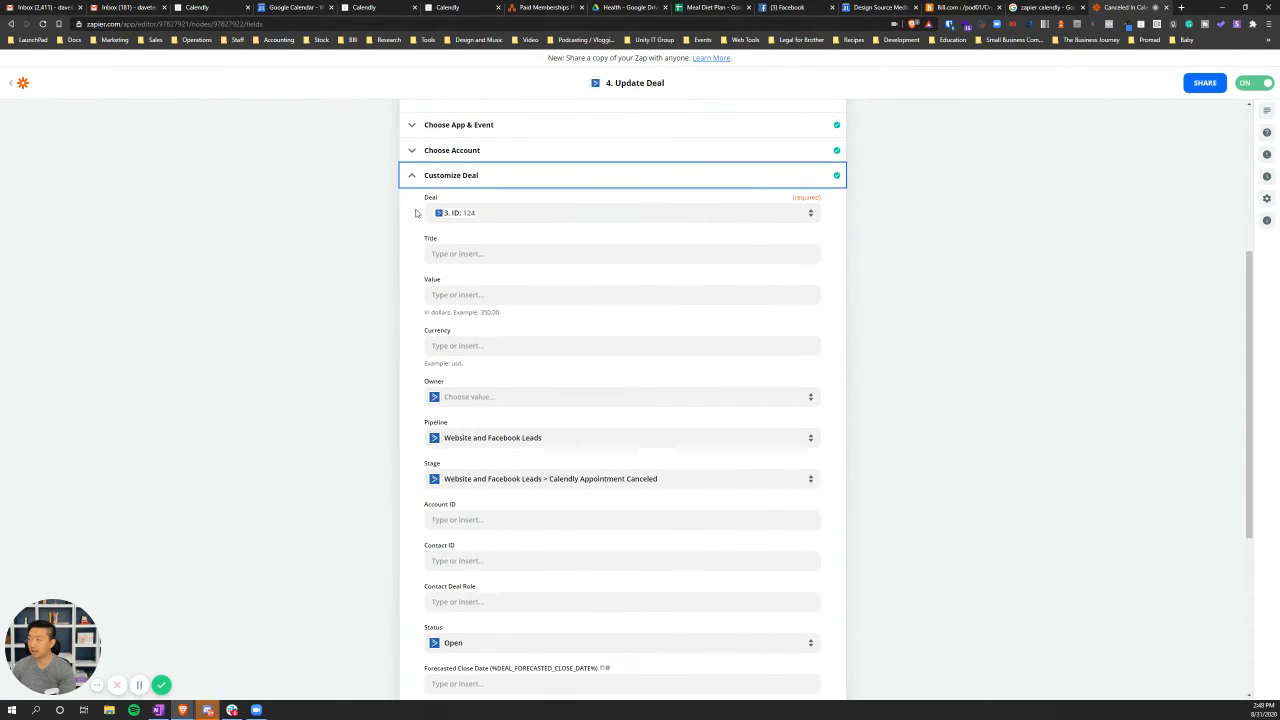
scroll(420, 305, up, 2)
click(751, 316)
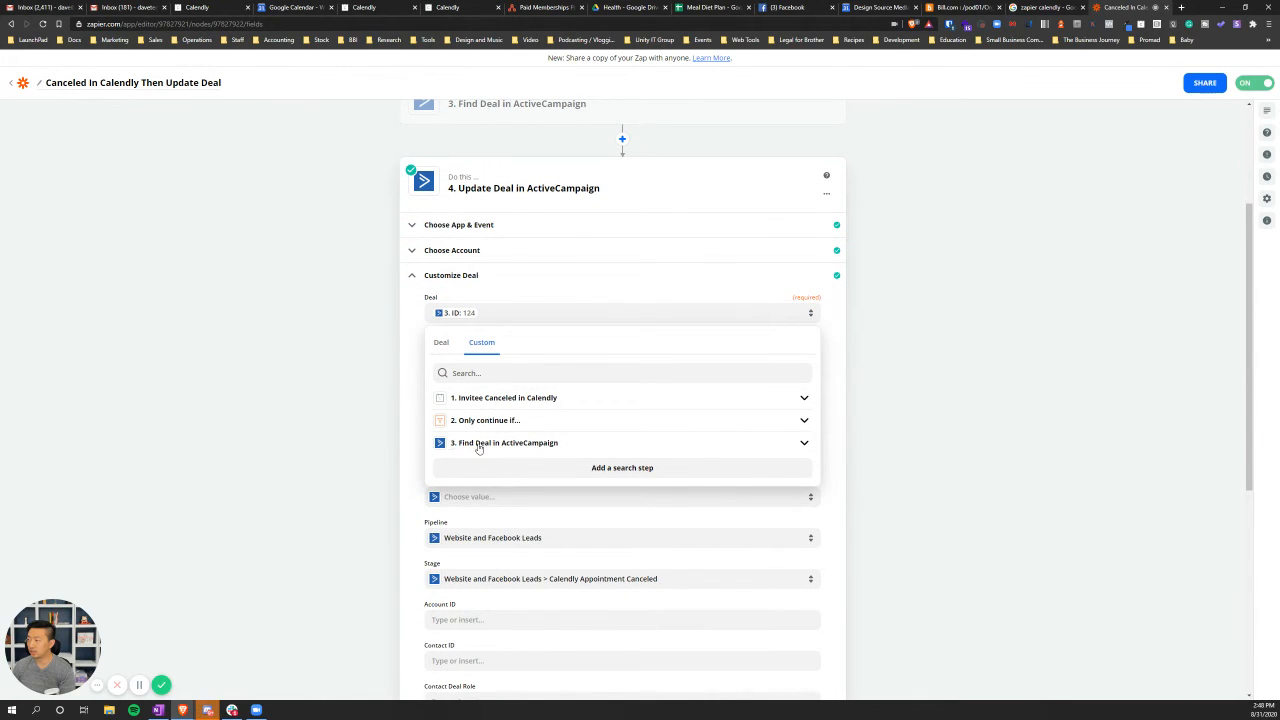
click(805, 445)
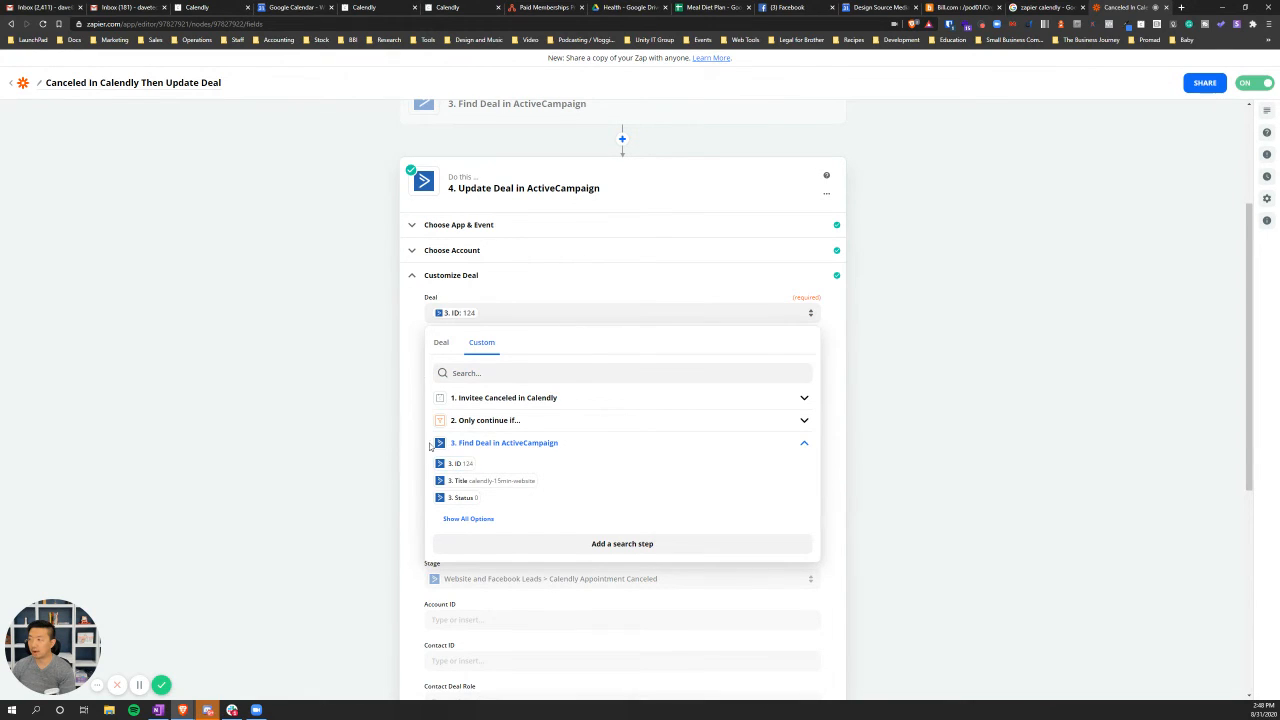
click(335, 423)
Check the Update Deal step's pipeline, stage and status fields against the Website and Facebook Leads board in ActiveCampaign.
scroll(314, 351, down, 2)
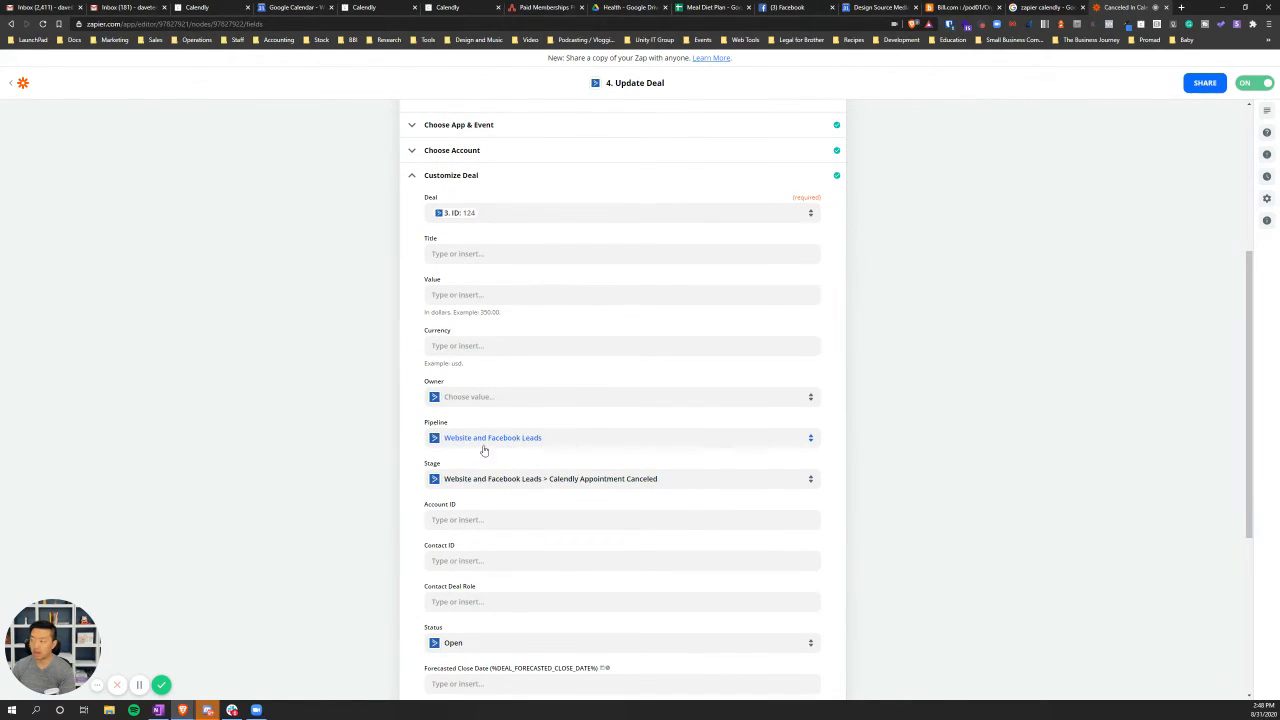
scroll(319, 442, down, 1)
scroll(320, 442, down, 2)
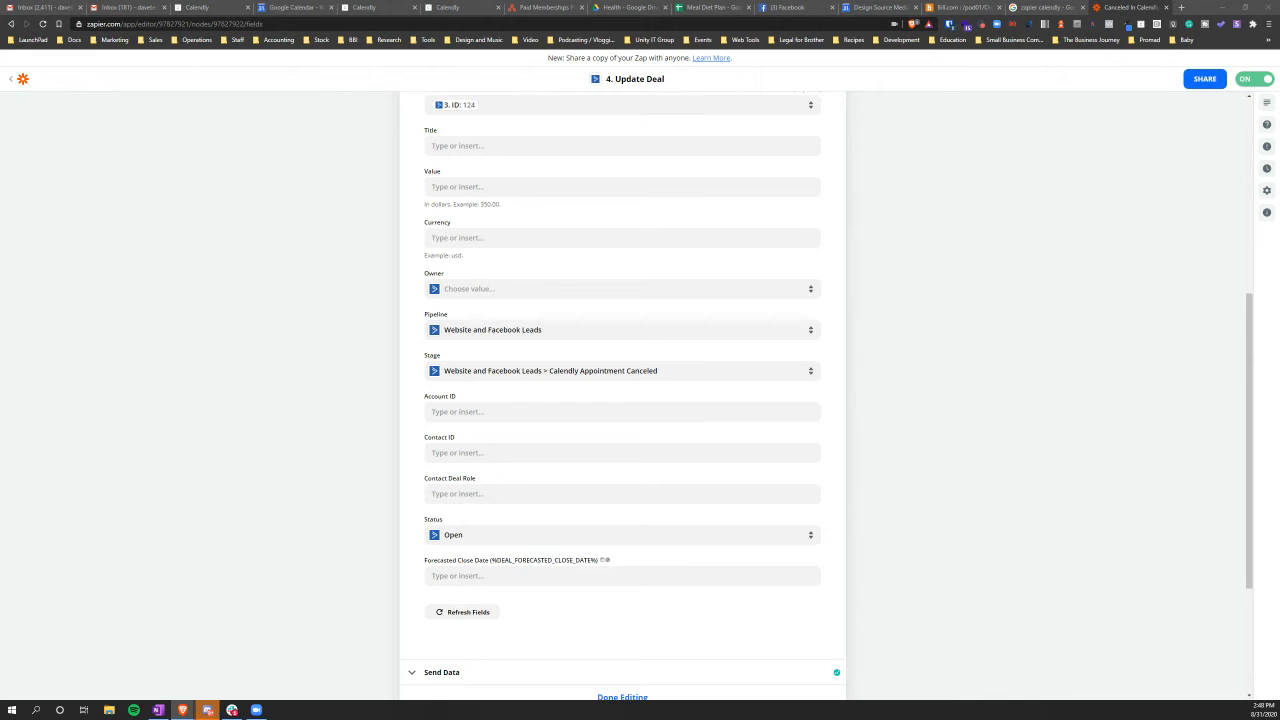
drag(0, 118, 669, 86)
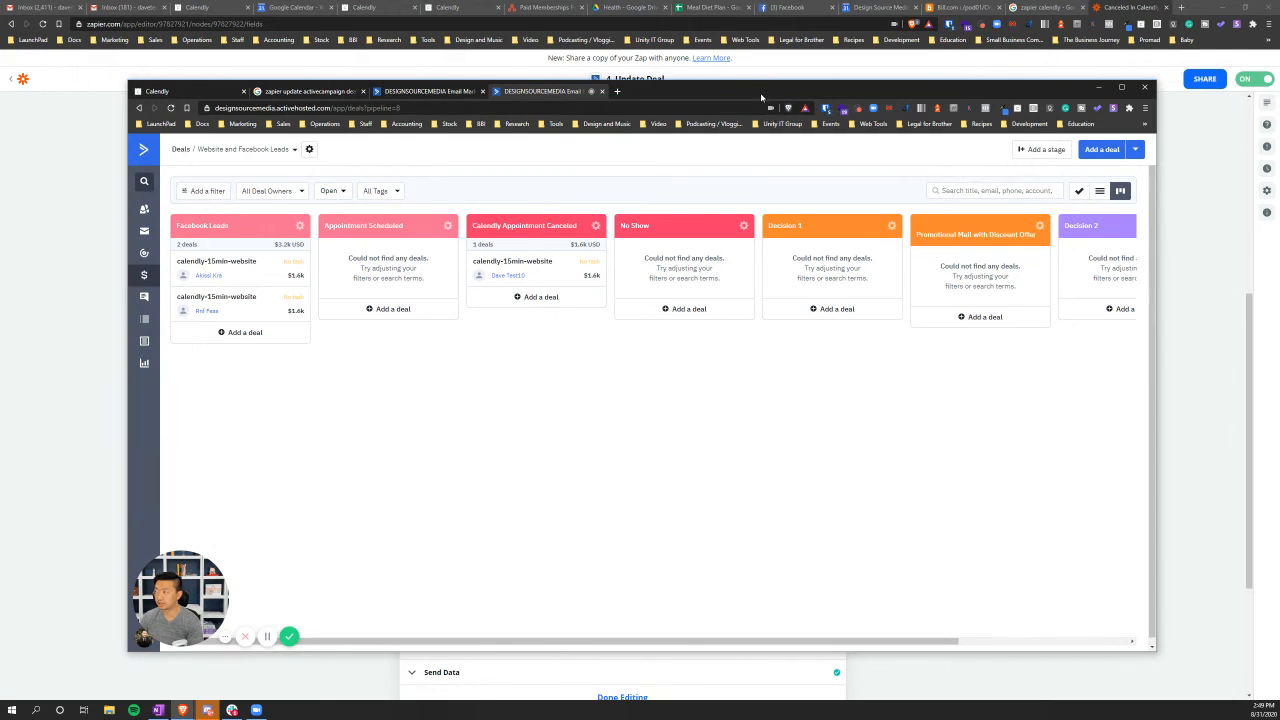
mouse_move(760, 93)
mouse_down()
mouse_move(557, 130)
mouse_move(740, 99)
mouse_up()
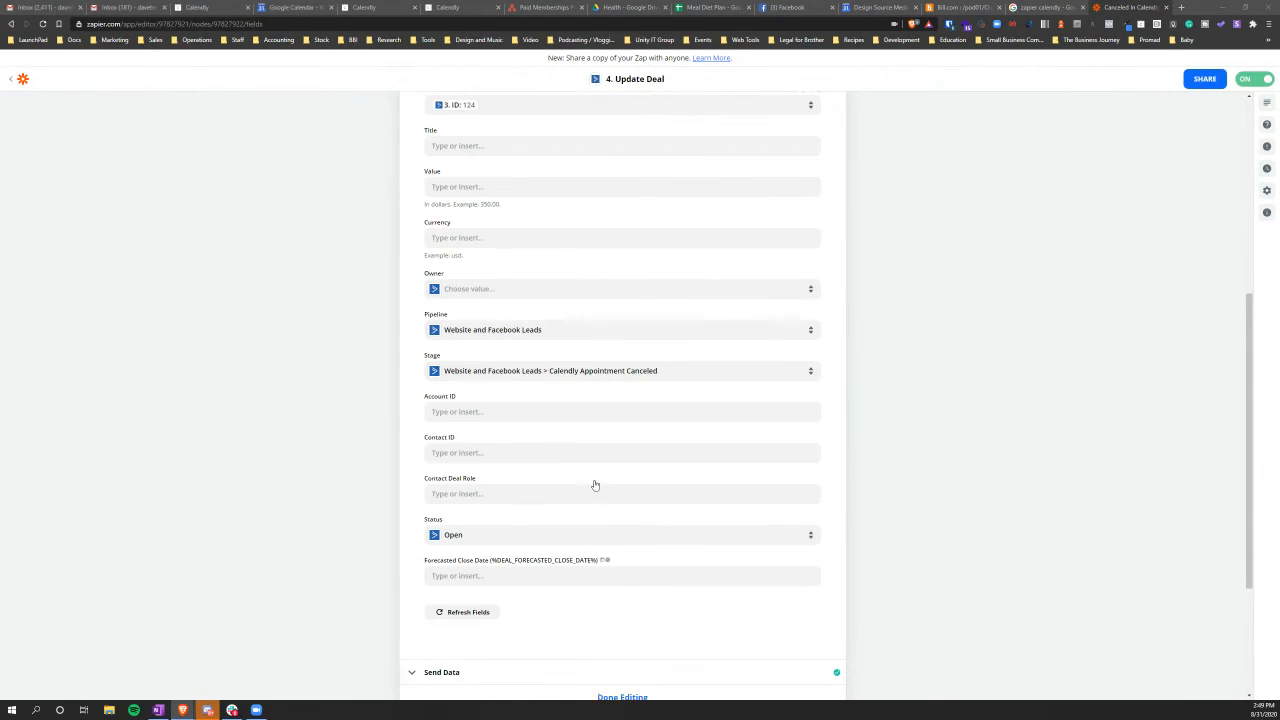
Open the Send Channel Message step and view the cancellation alert in Slack's alerts_marketing channel.
scroll(594, 486, down, 2)
click(533, 558)
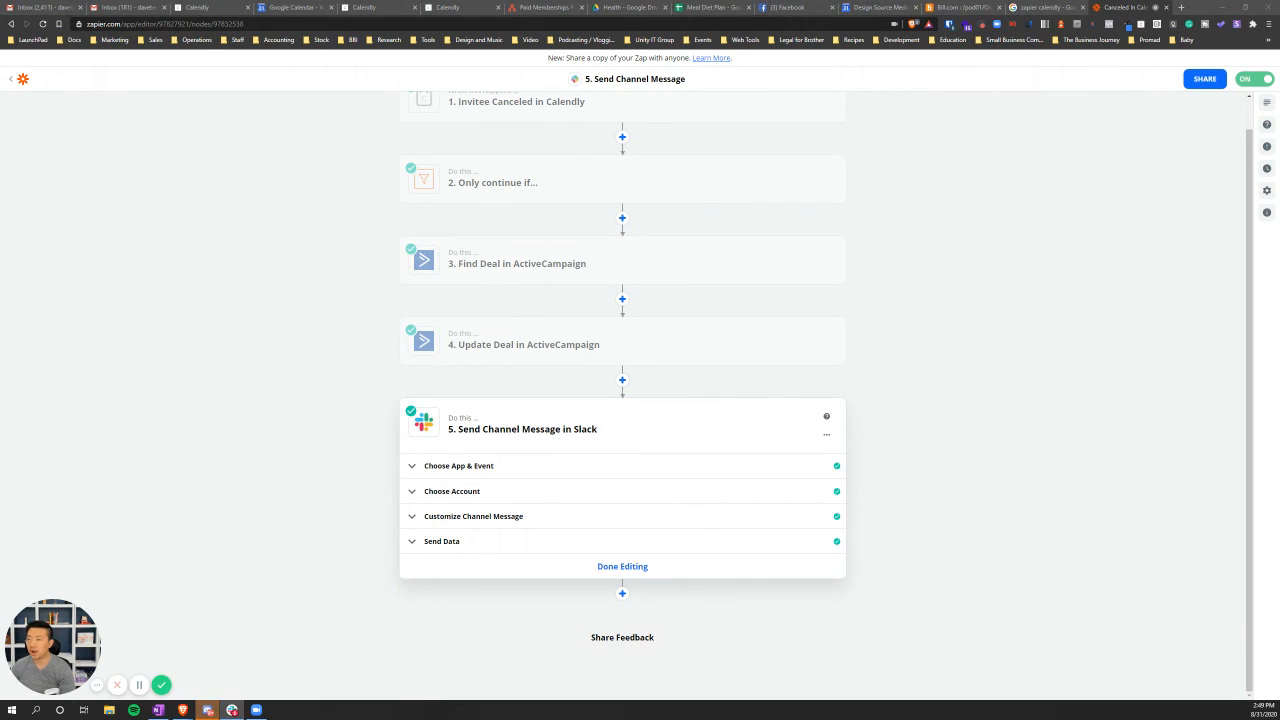
drag(0, 104, 674, 168)
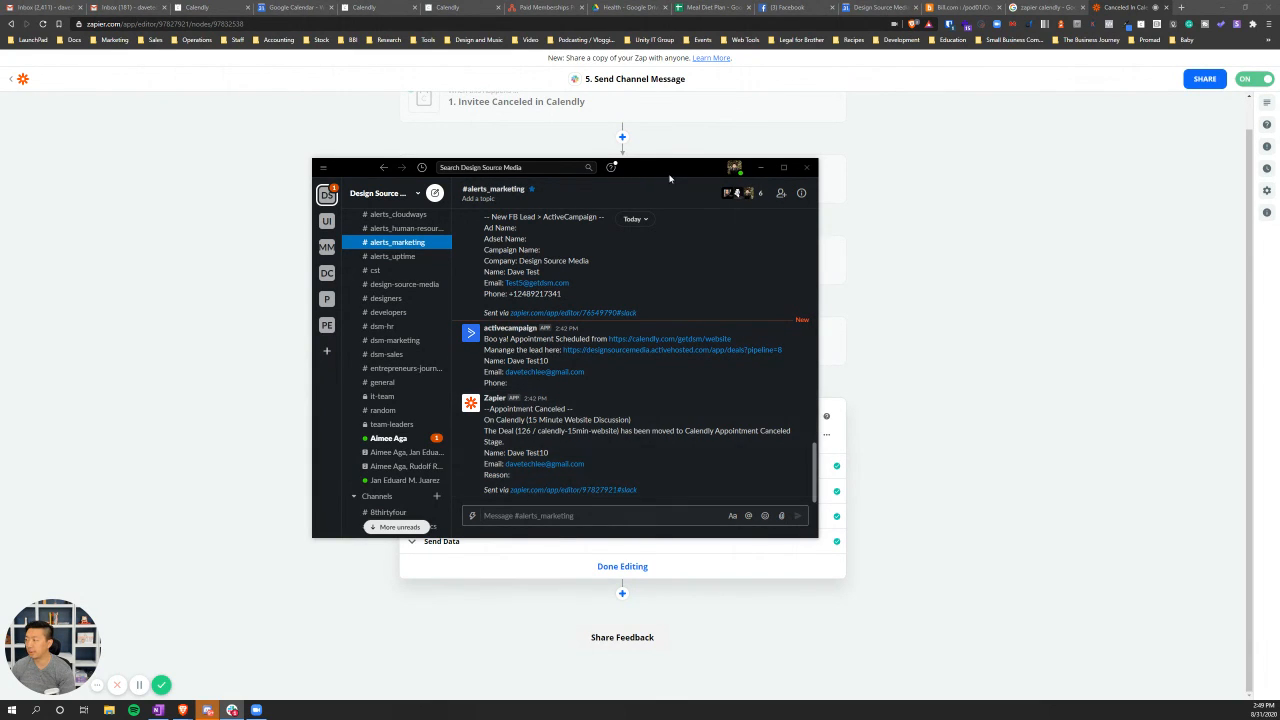
drag(662, 168, 2, 160)
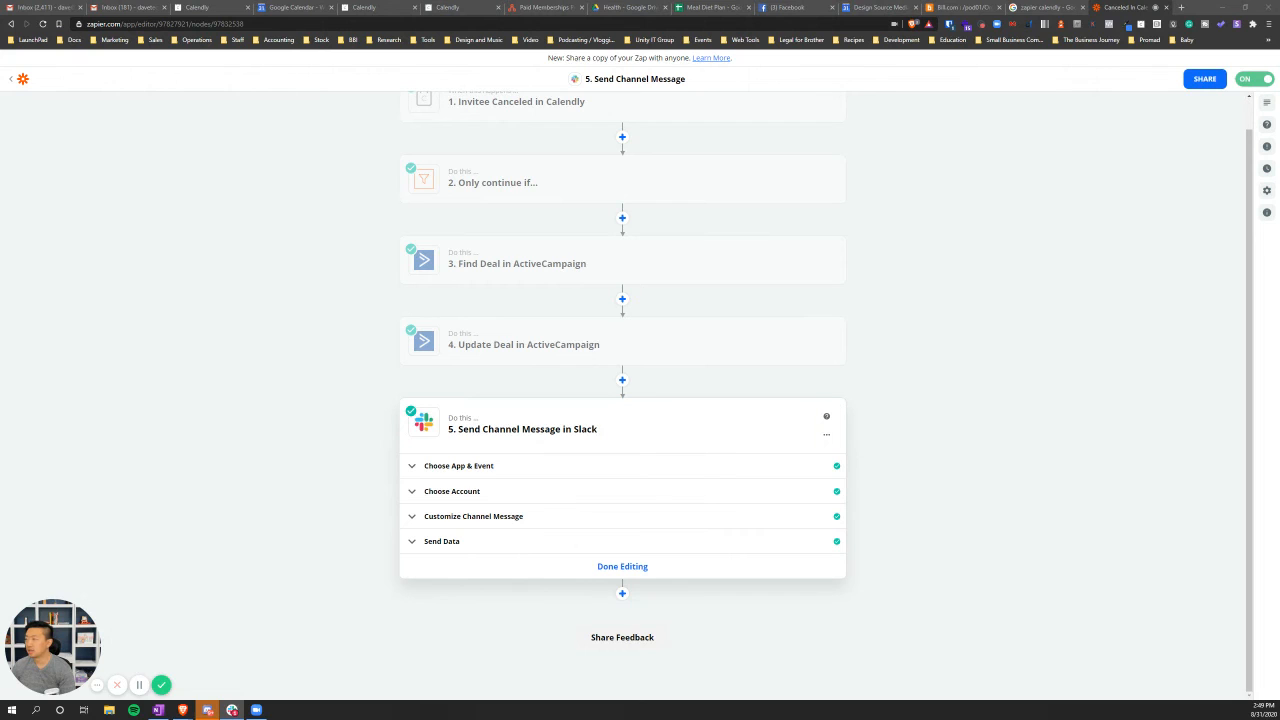
Review the Slack step's channel, message text and remaining message options, and its sent test data.
click(458, 520)
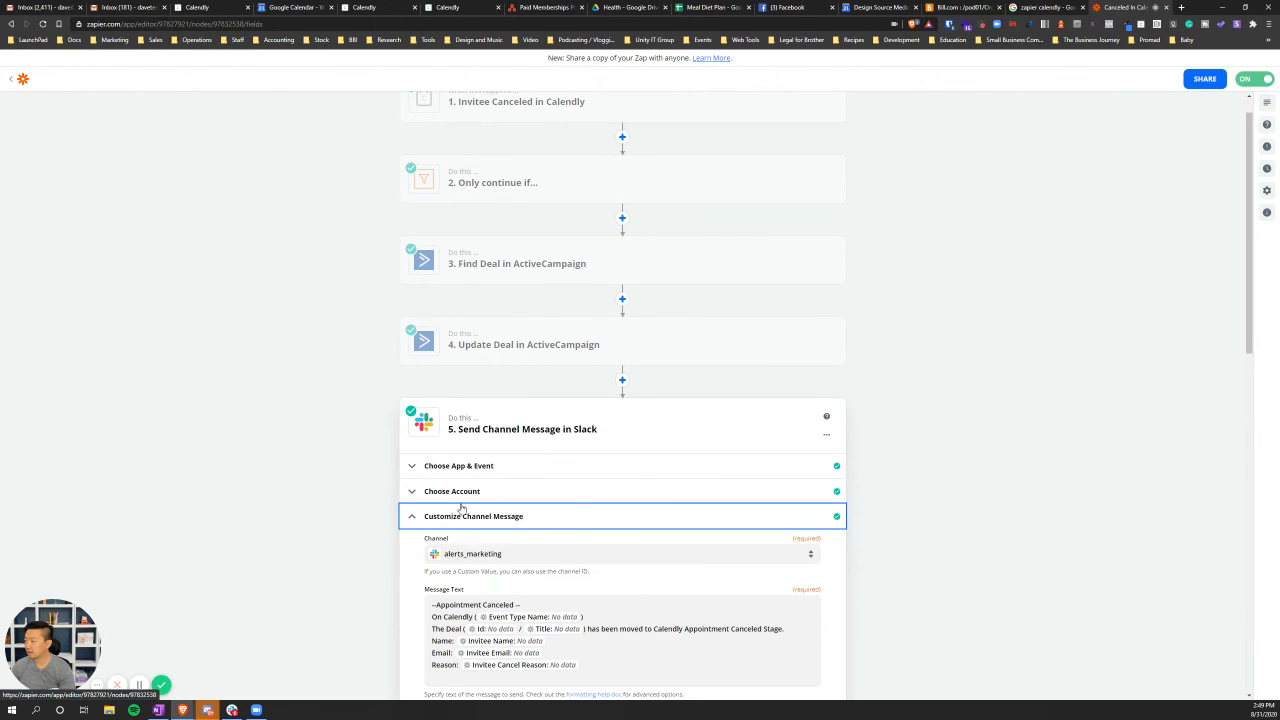
scroll(460, 508, down, 4)
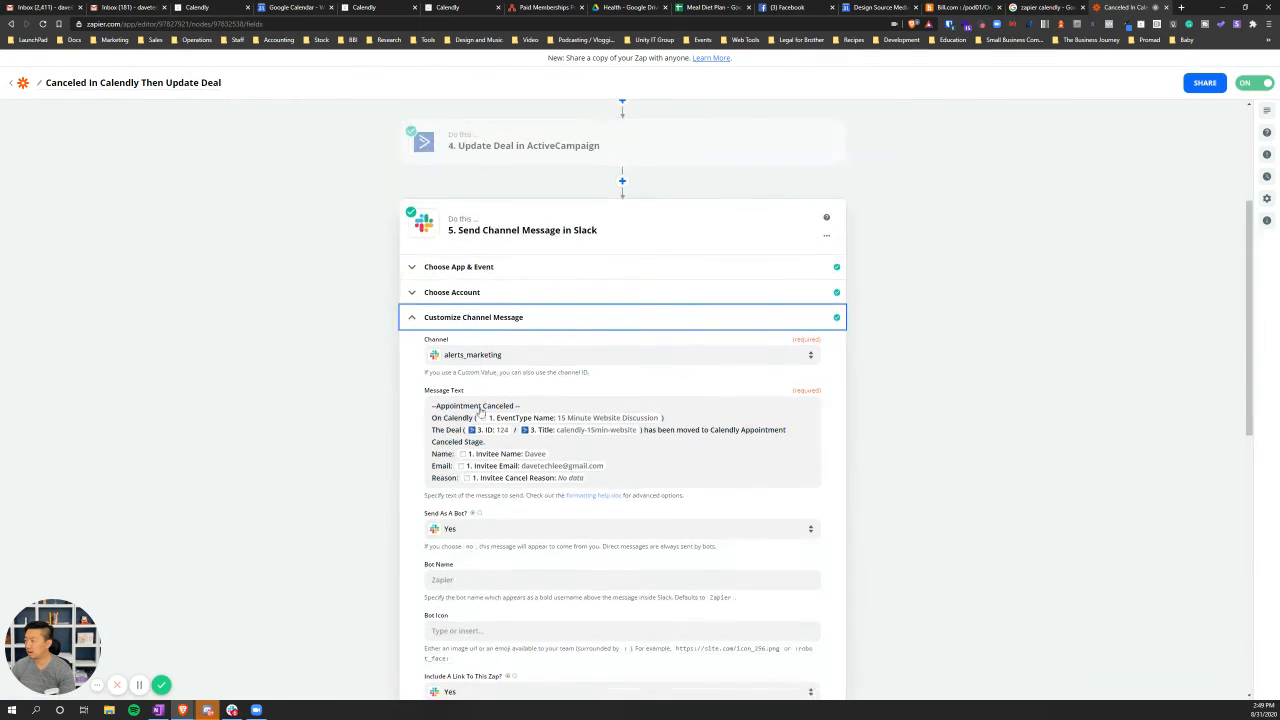
scroll(495, 430, down, 12)
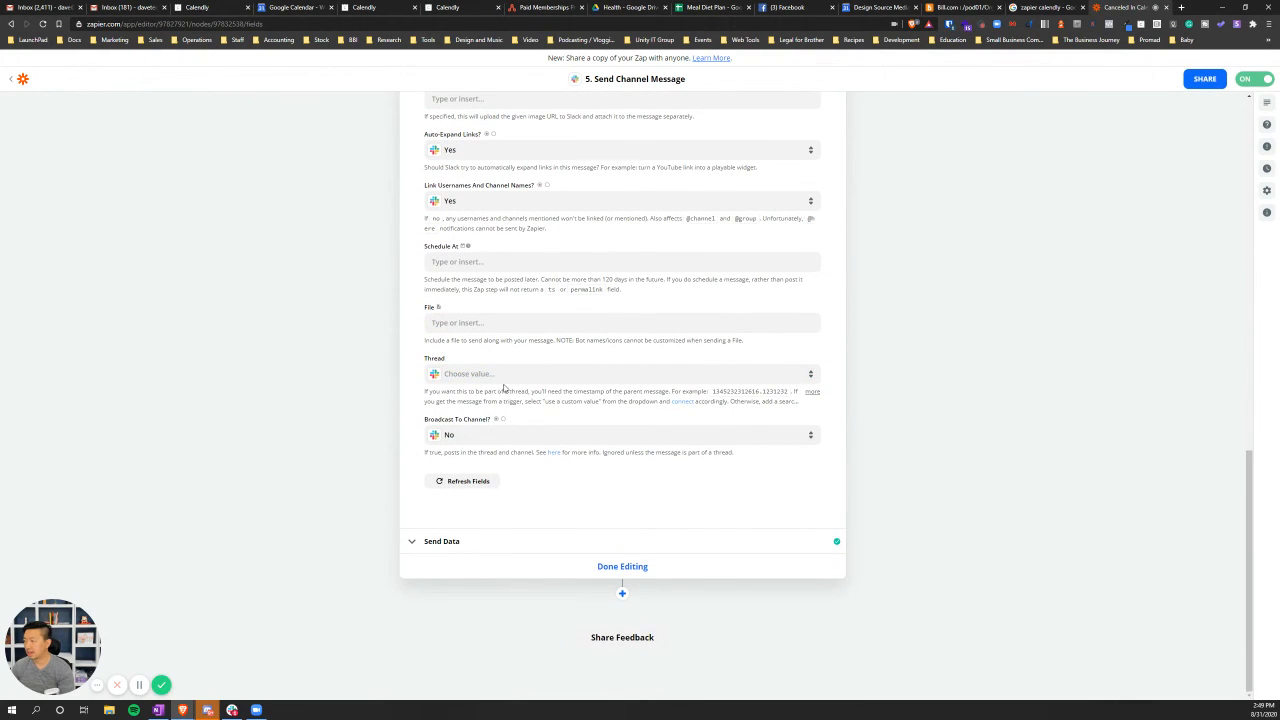
click(497, 541)
scroll(528, 462, down, 4)
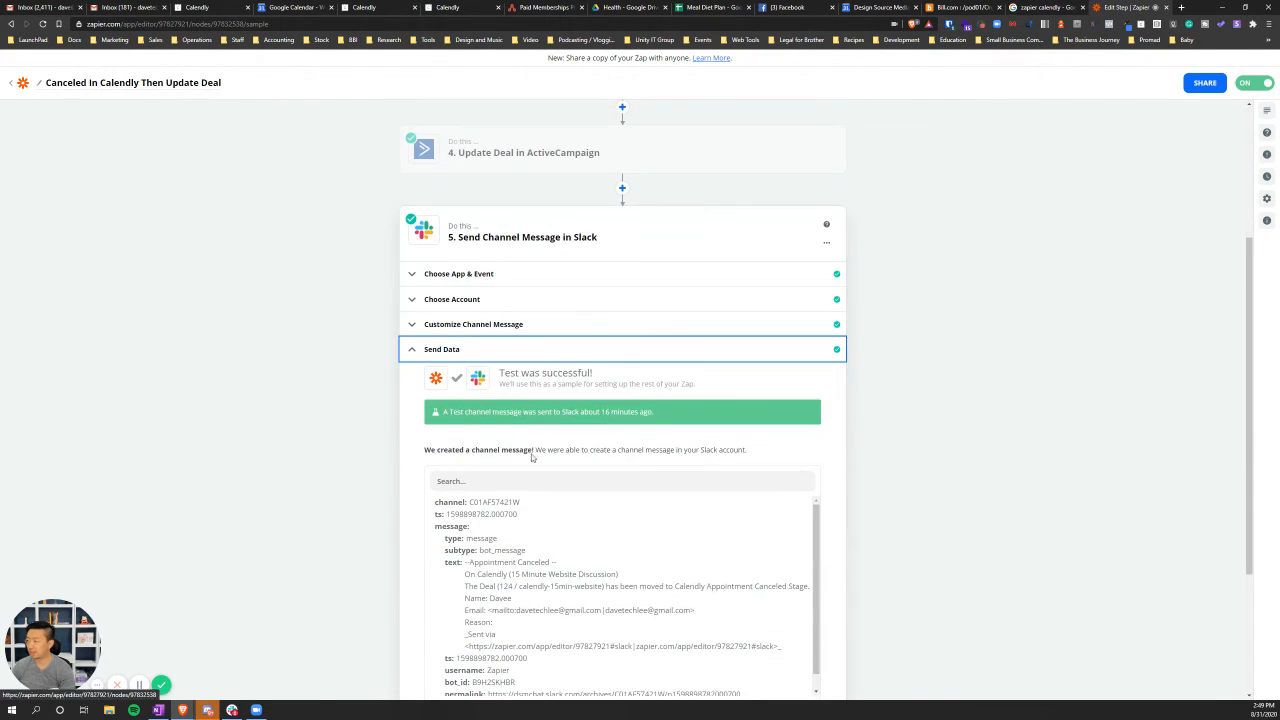